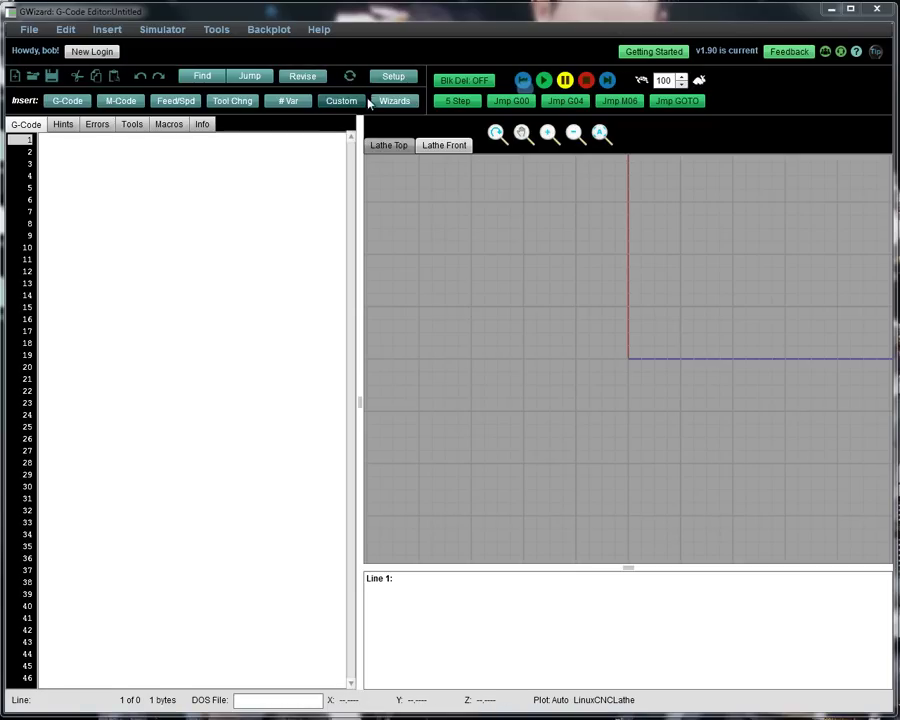
Step: Open the OD Turn wizard listing diameters 3, 2 and 1, each length 1, and select the first row
click(392, 103)
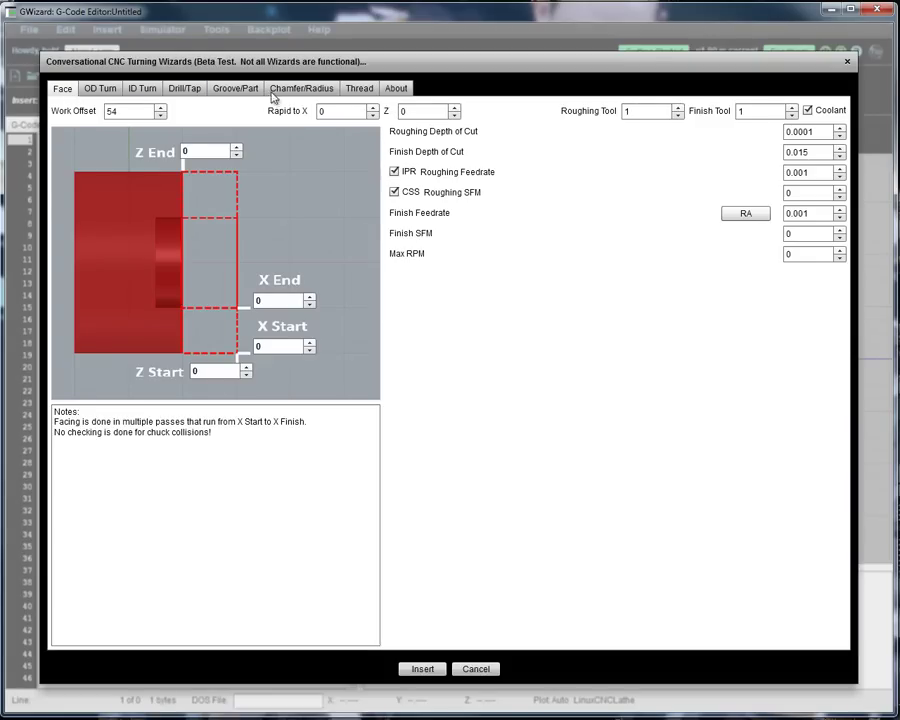
click(100, 89)
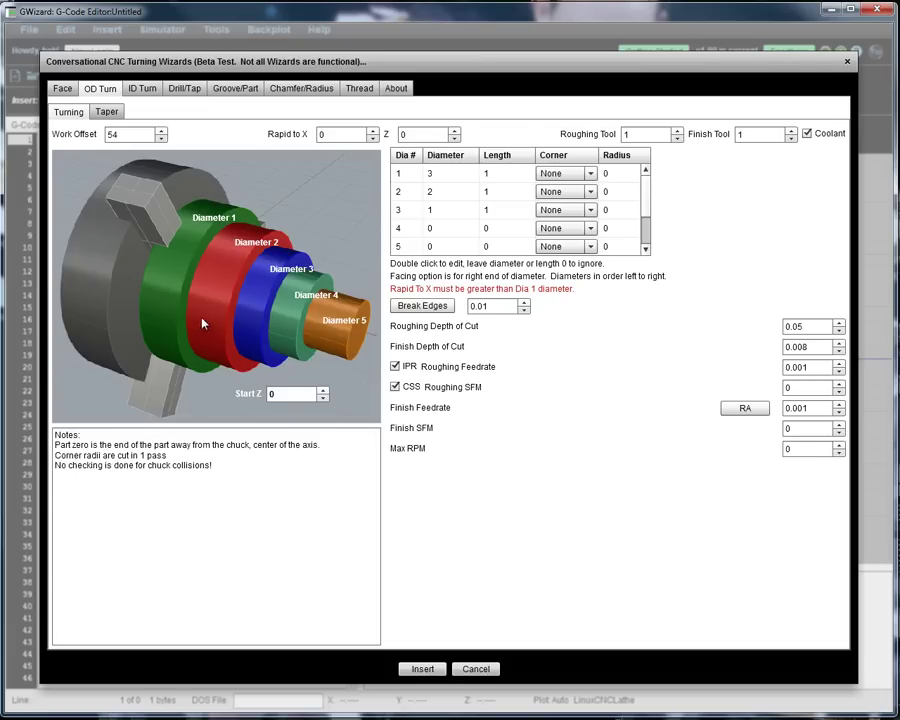
click(426, 175)
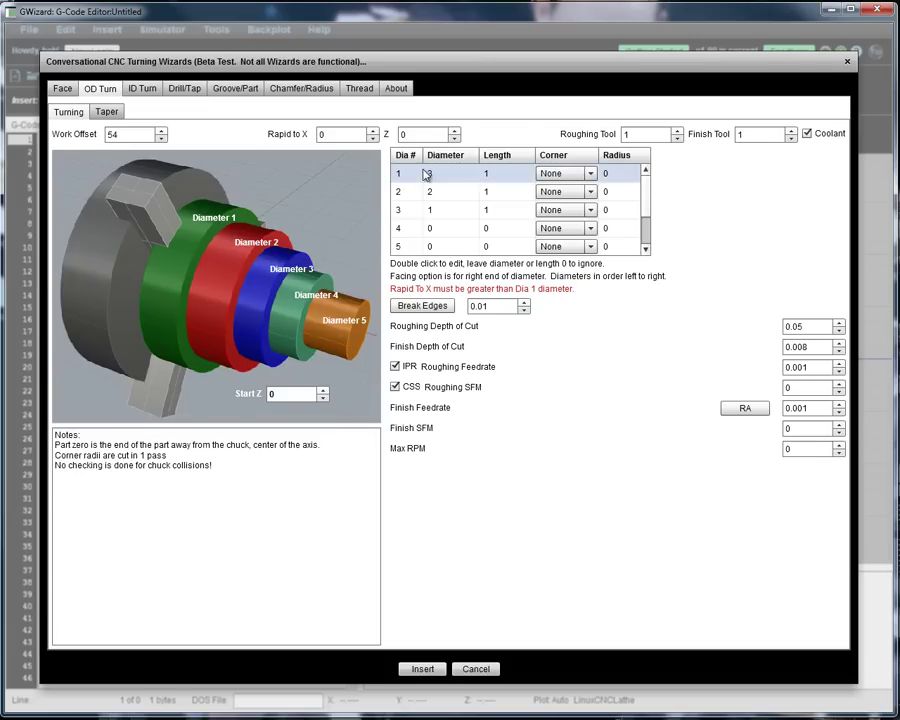
mouse_move(645, 199)
mouse_down()
mouse_move(647, 230)
mouse_move(645, 190)
mouse_up()
click(437, 219)
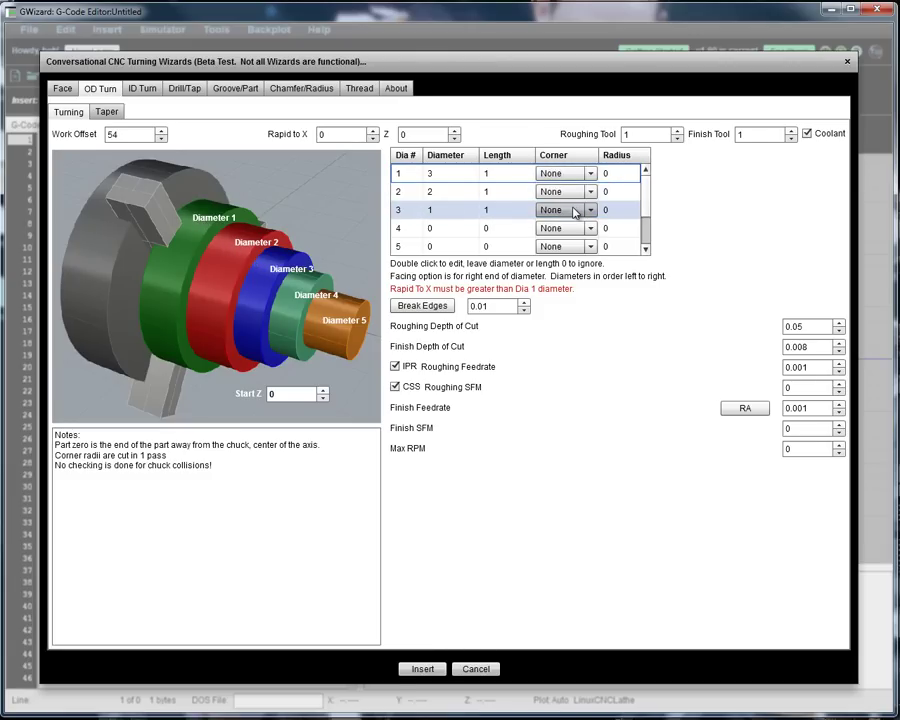
Step: Give diameter 2 a Radius corner of 0.1
click(589, 193)
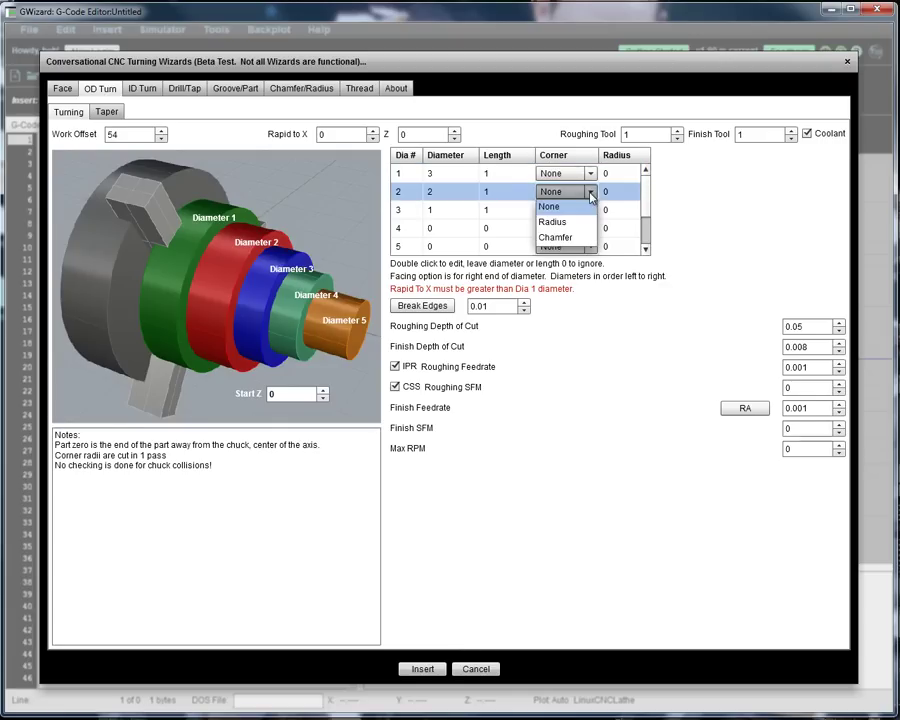
click(582, 222)
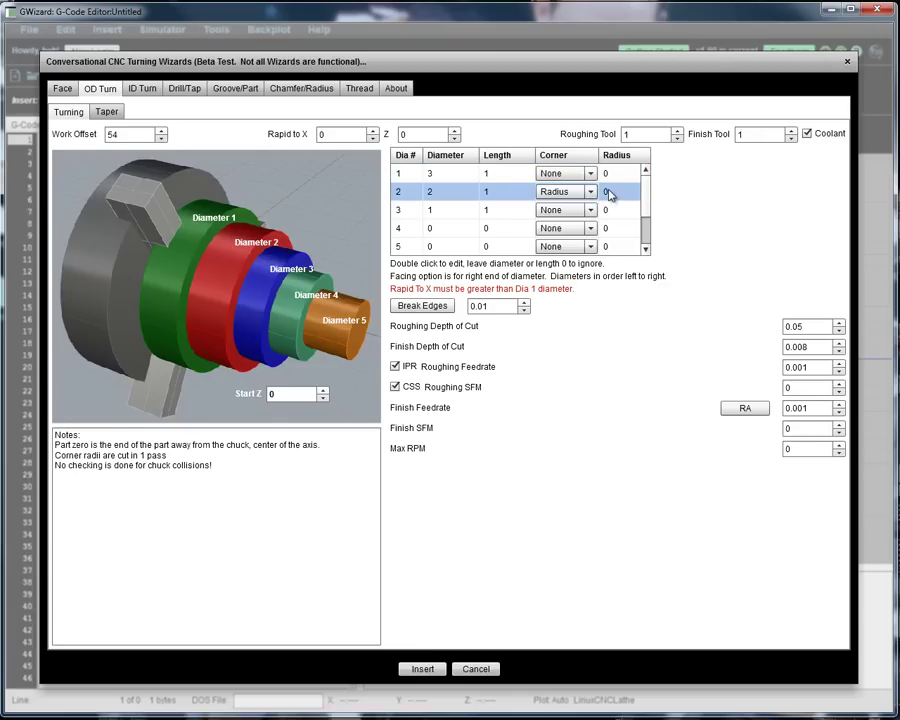
double_click(609, 194)
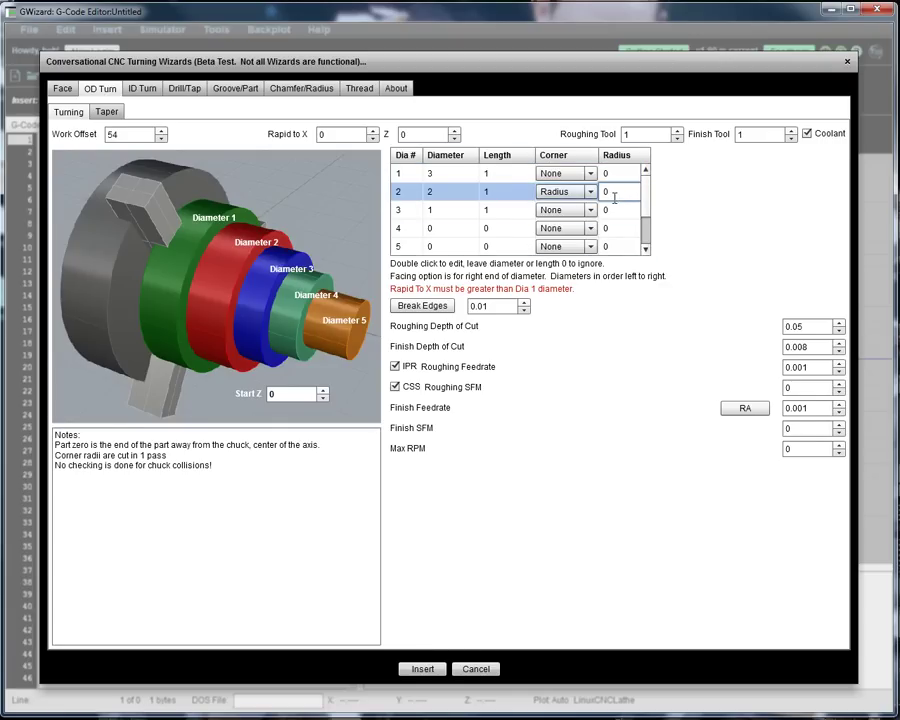
text(.1)
key(Return)
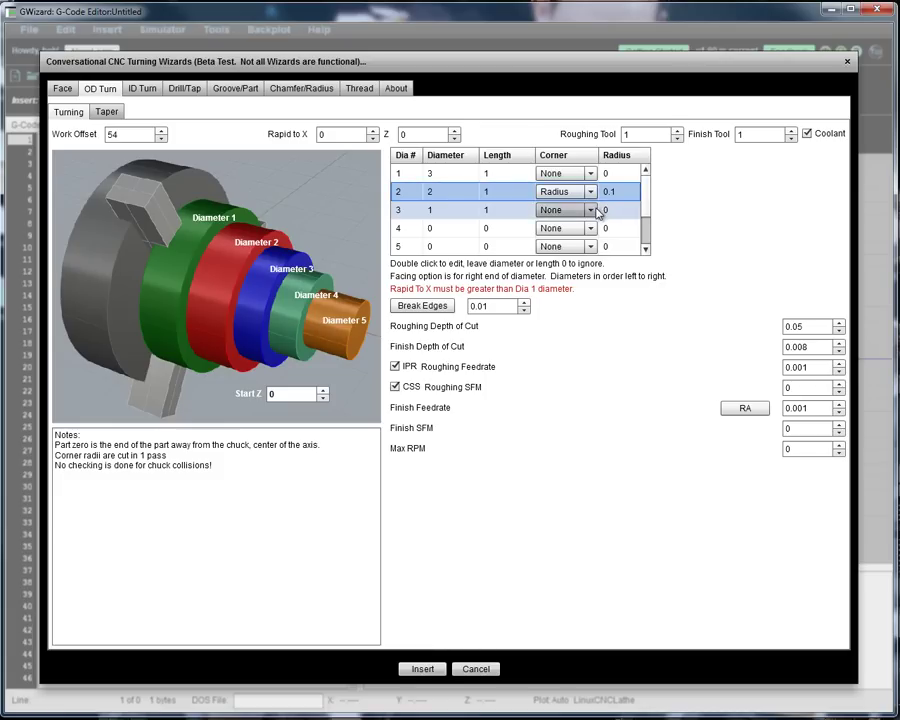
Step: Make diameter 3's corner a Chamfer of 0.1
click(592, 210)
click(579, 253)
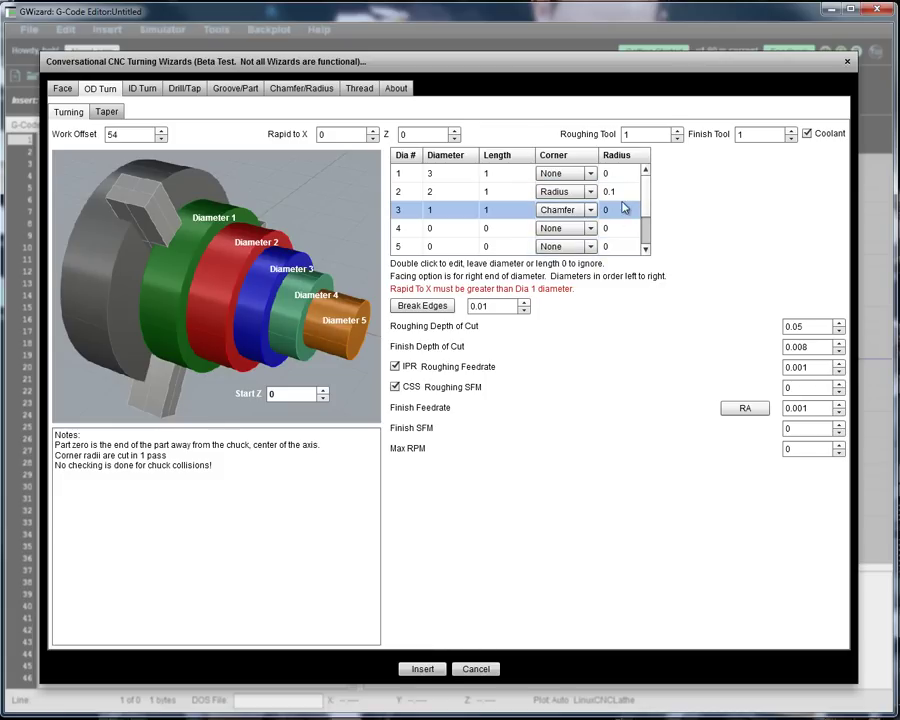
double_click(622, 209)
text(.1)
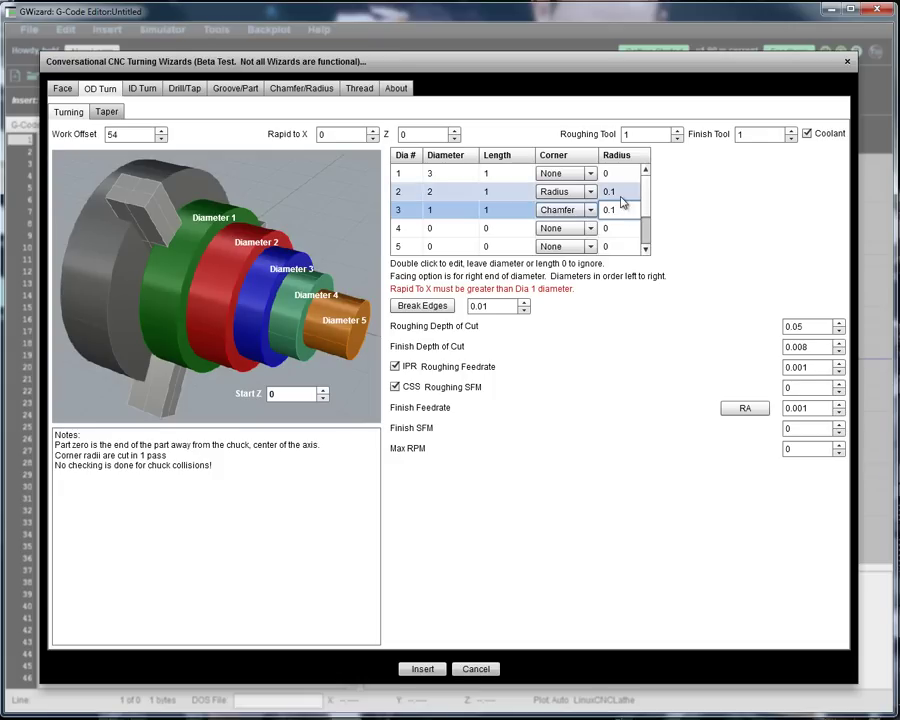
Step: Break the remaining edges with 0.01 radii and set Rapid to X to 3.1
click(425, 306)
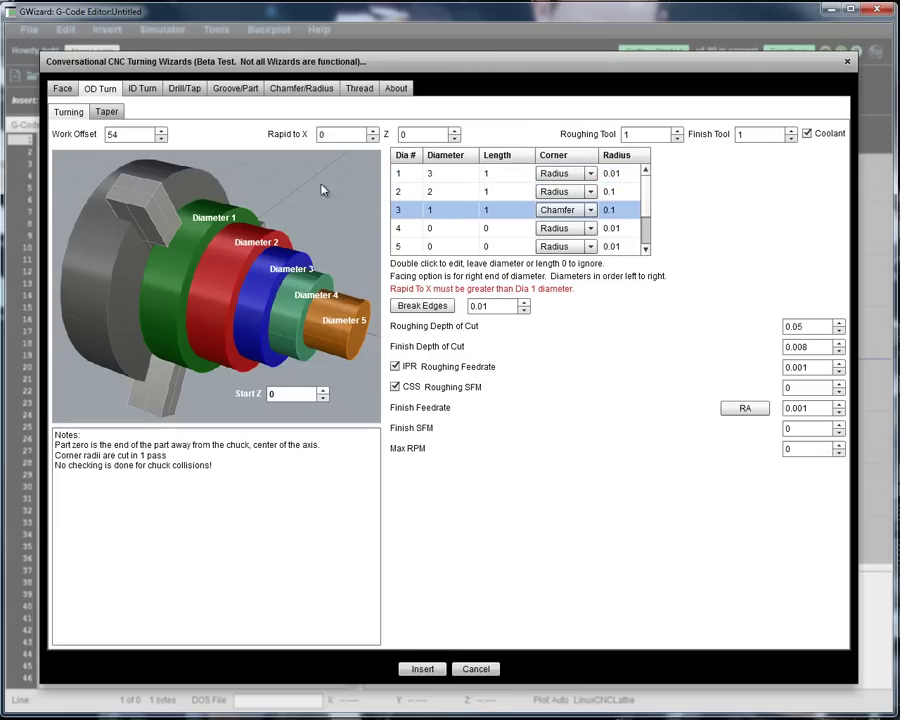
click(350, 136)
text(3.1)
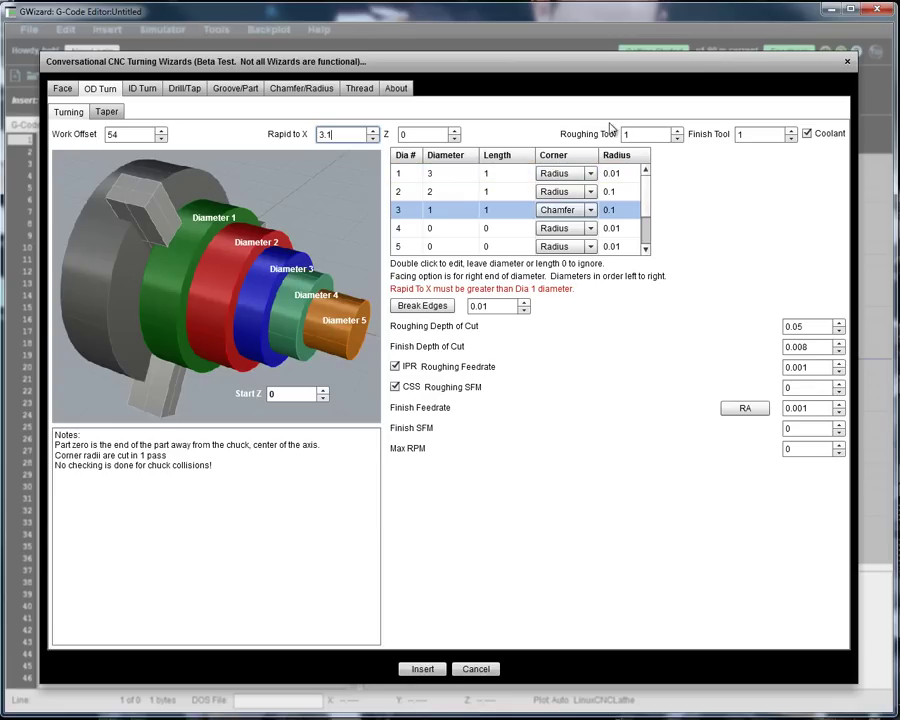
Step: Set the Finish Tool to 2 and move on to Start Z for -0.1
click(749, 134)
key(BackSpace)
text(2)
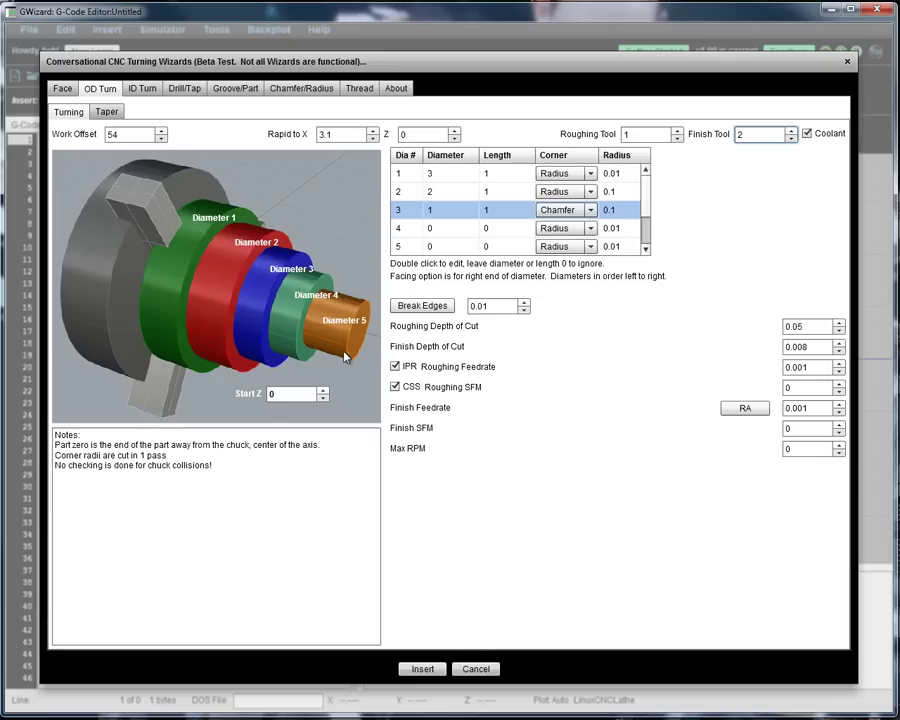
key(Tab)
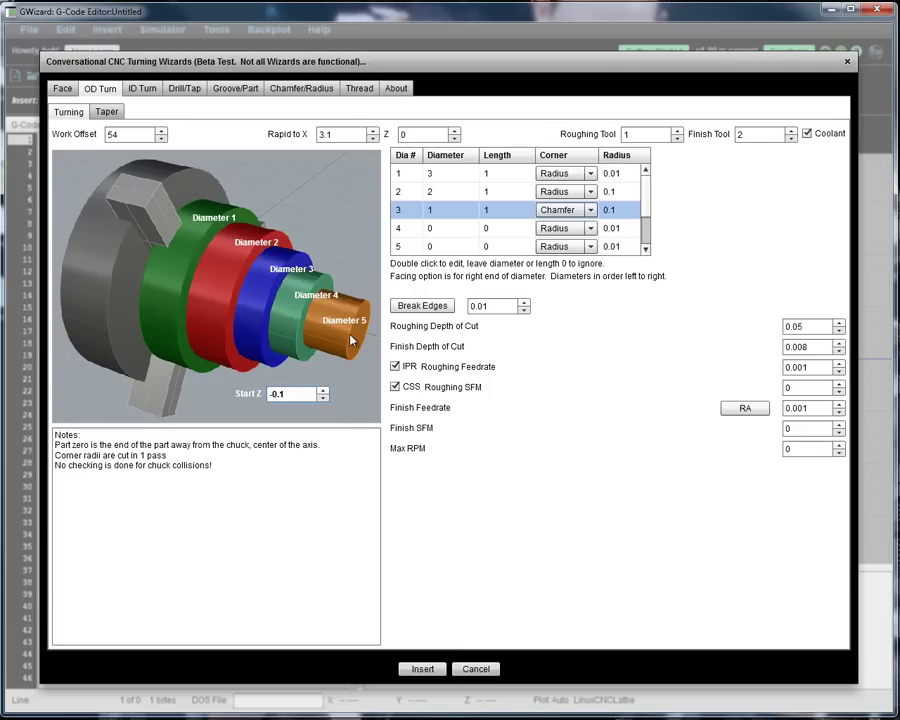
Step: Test Rapid to X at 0, restore it to 3.1, and generate the turning code
double_click(323, 133)
text(0)
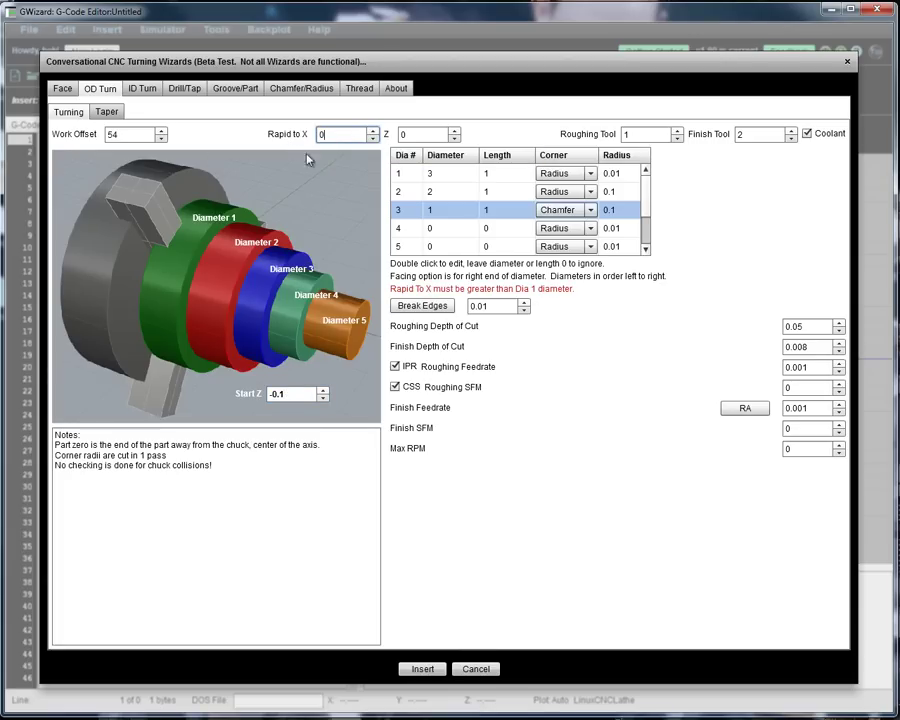
double_click(323, 134)
text(3.1)
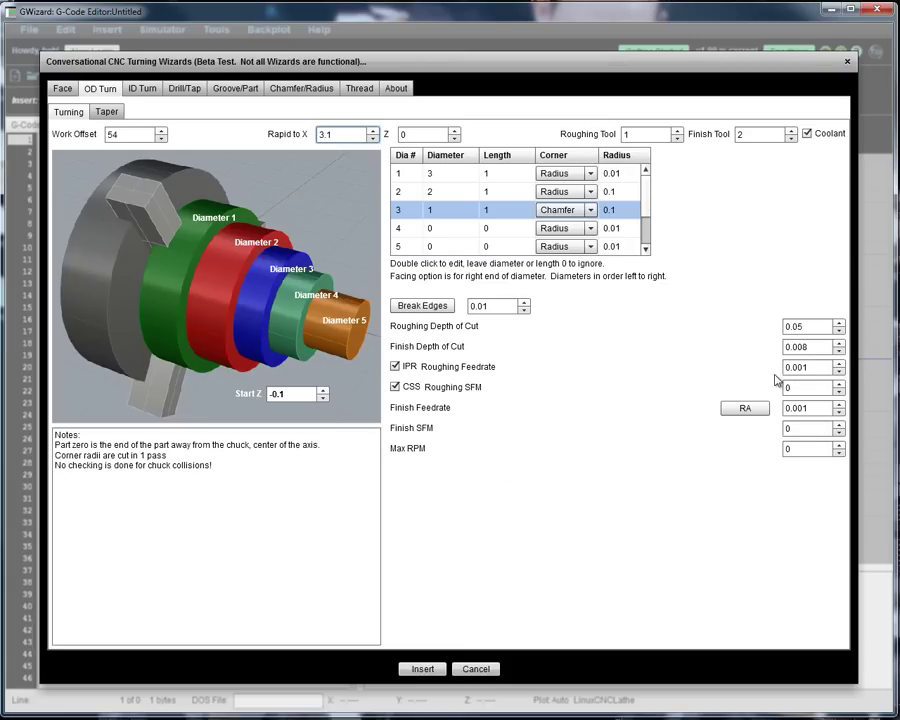
click(422, 668)
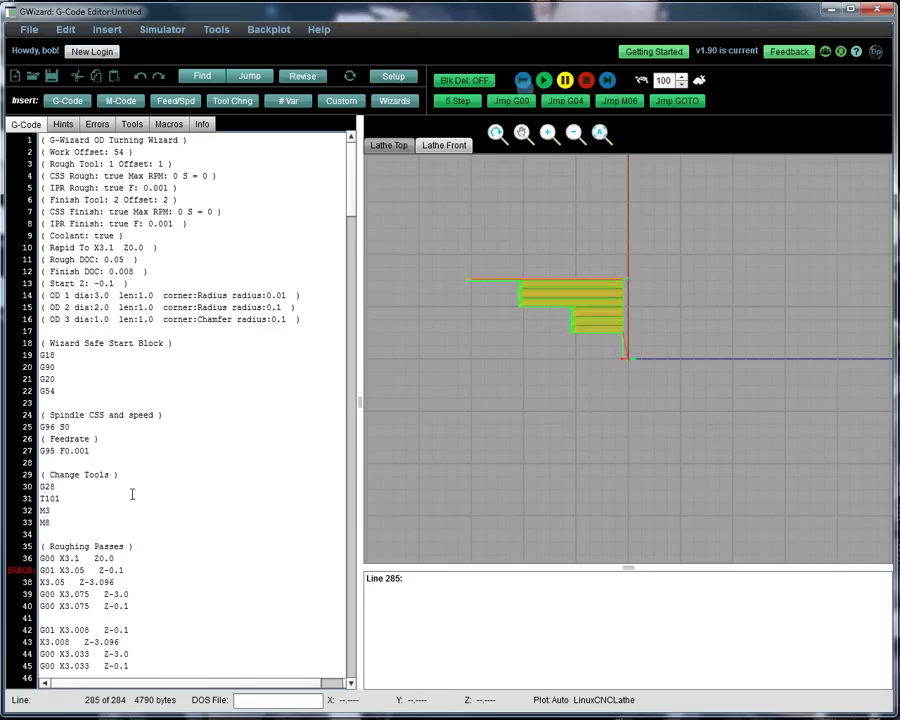
Step: Scroll through the generated code to the finishing pass and the G28, M5, M9 Wizard Complete block
scroll(157, 502, down, 9)
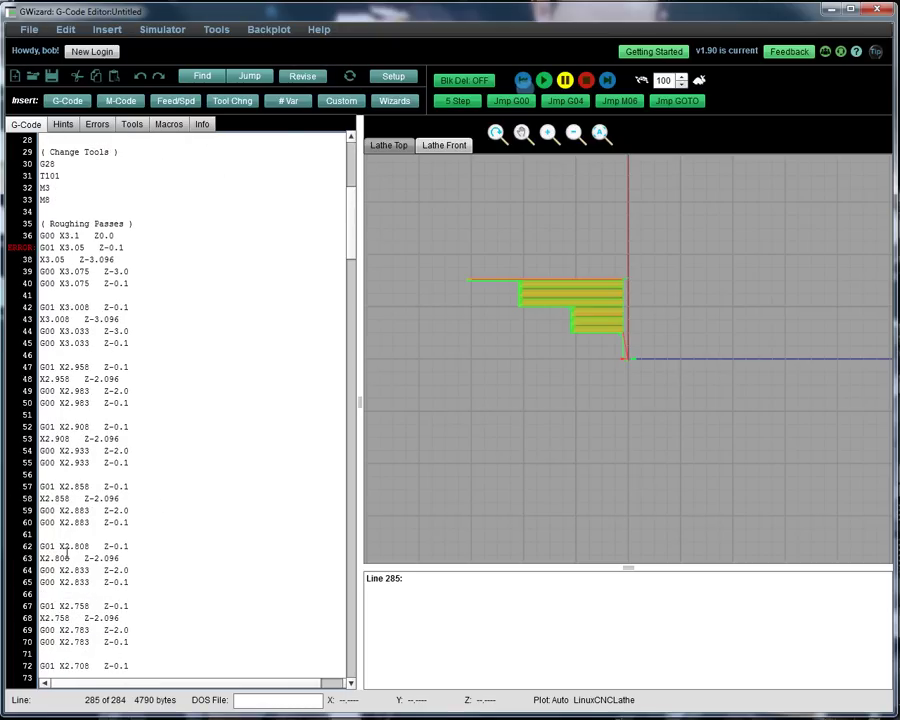
scroll(67, 552, down, 20)
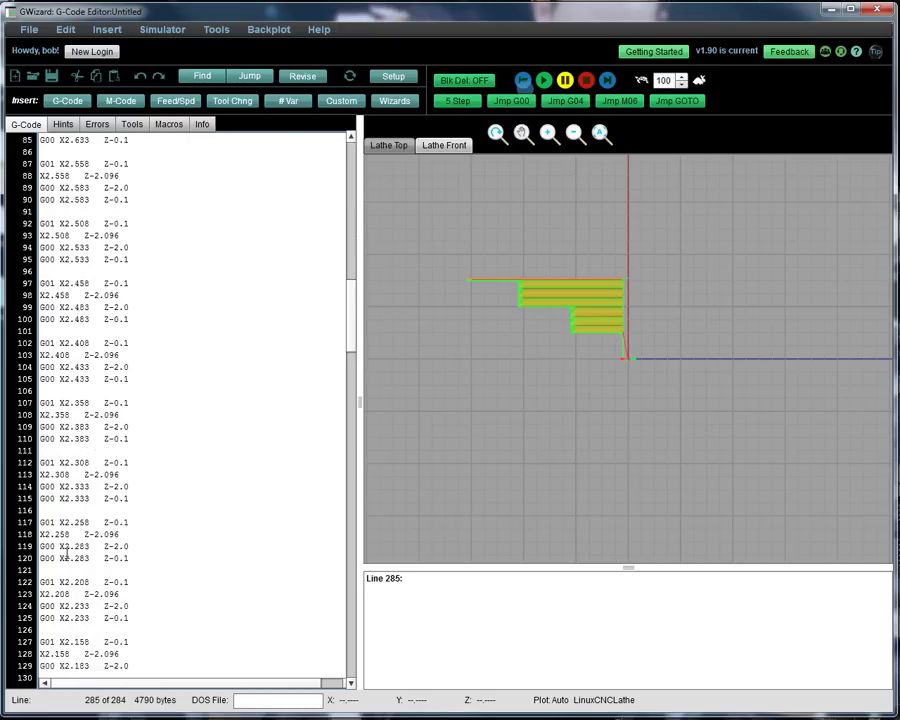
scroll(67, 552, down, 20)
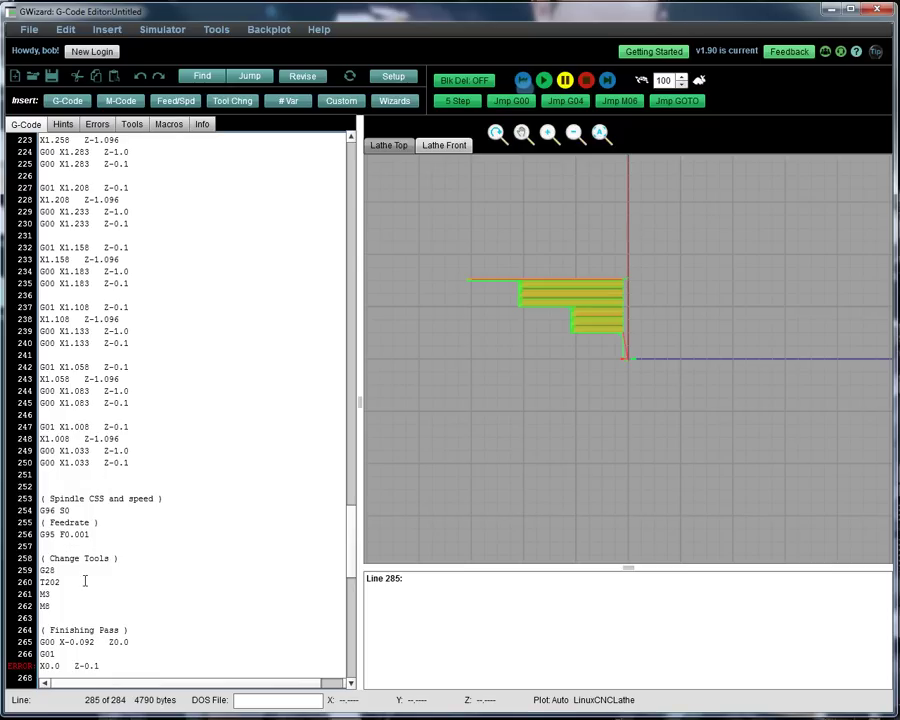
scroll(92, 566, down, 6)
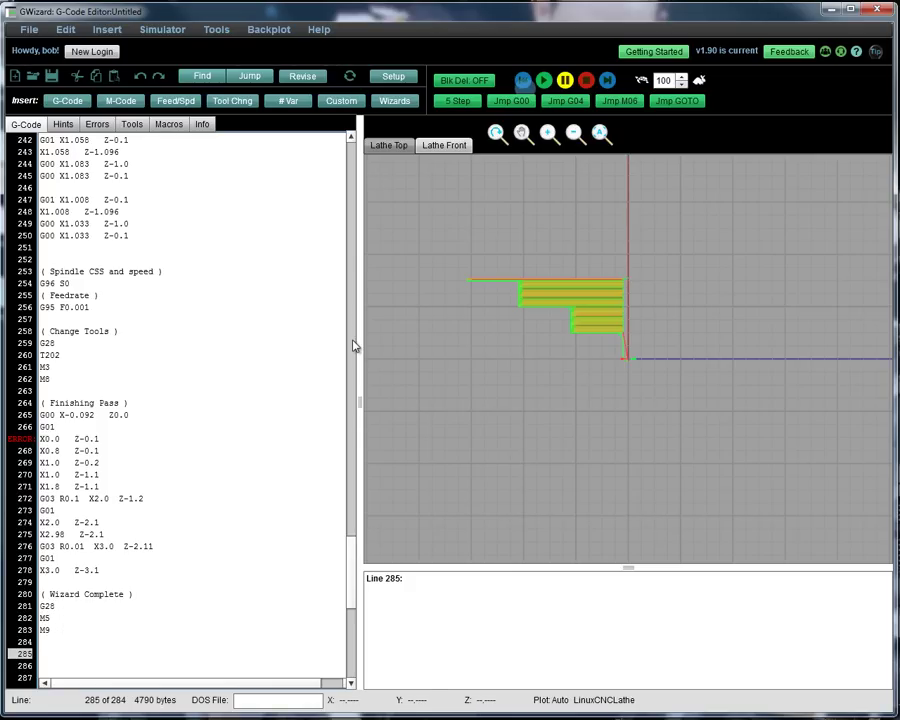
scroll(525, 378, up, 3)
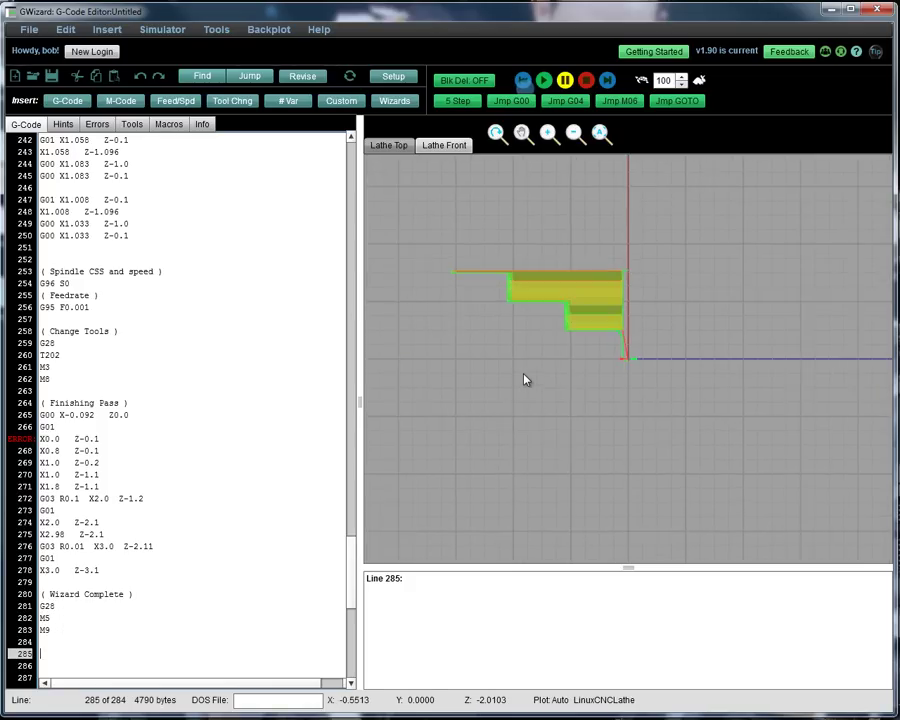
drag(574, 424, 707, 546)
scroll(669, 523, up, 2)
drag(655, 520, 593, 382)
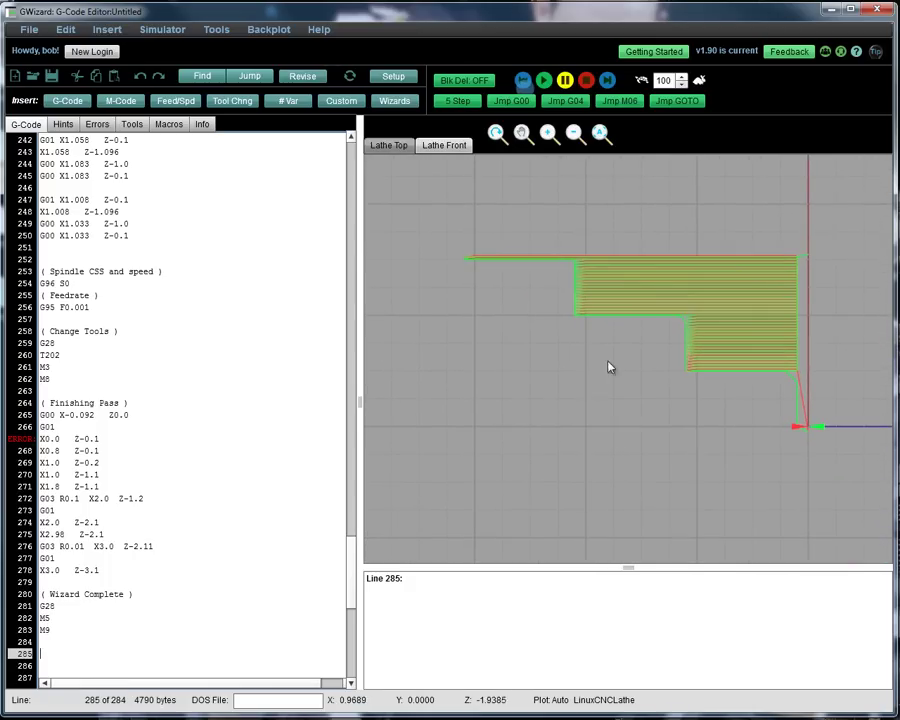